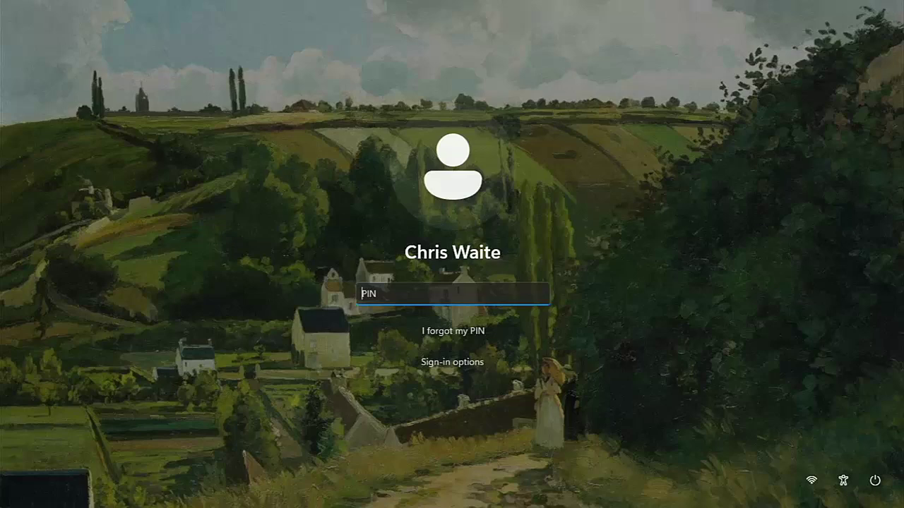
Step: Sign in at the Windows 11 lock screen with the account PIN
{"action": "type", "text": "******"}
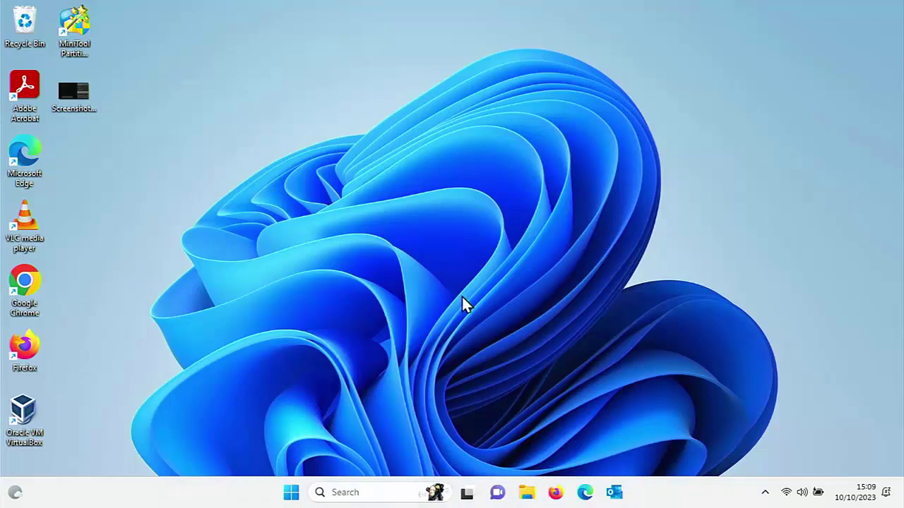
Step: Search the Start menu for 'accounts' to find Sign-in options
{"action": "left_click", "coordinate": [291, 493]}
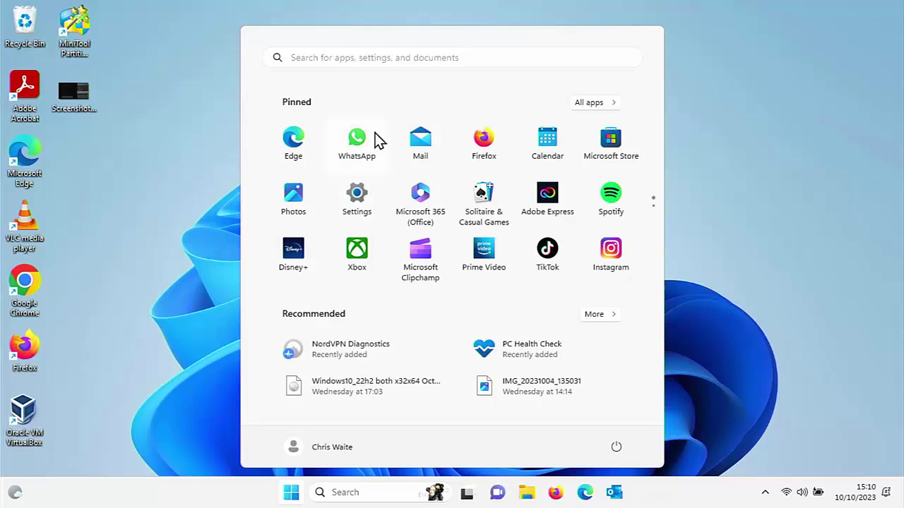
{"action": "type", "text": "accounts"}
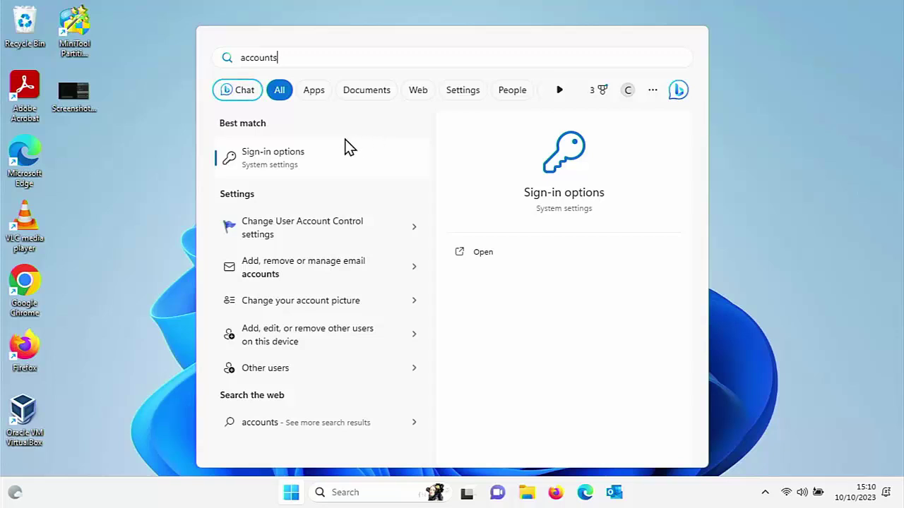
Step: Open Sign-in options, expand PIN (Windows Hello) and choose Remove
{"action": "left_click", "coordinate": [280, 164]}
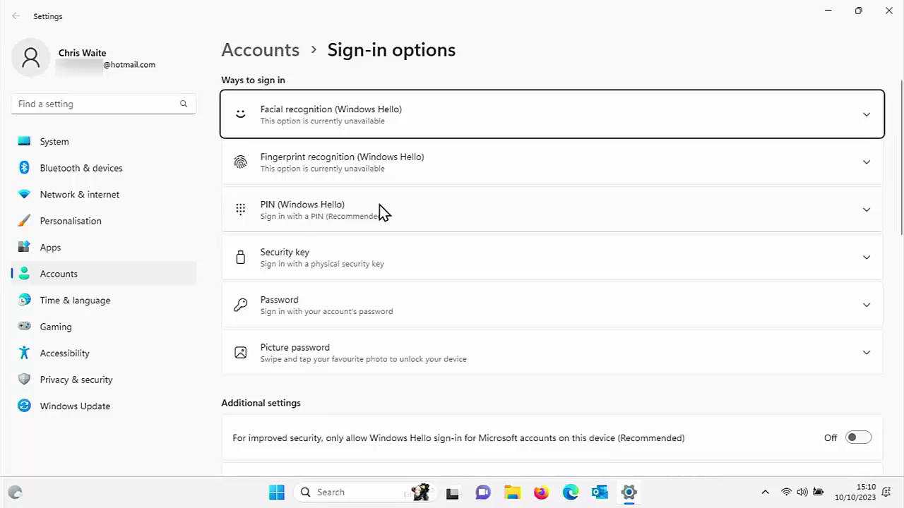
{"action": "left_click", "coordinate": [547, 206]}
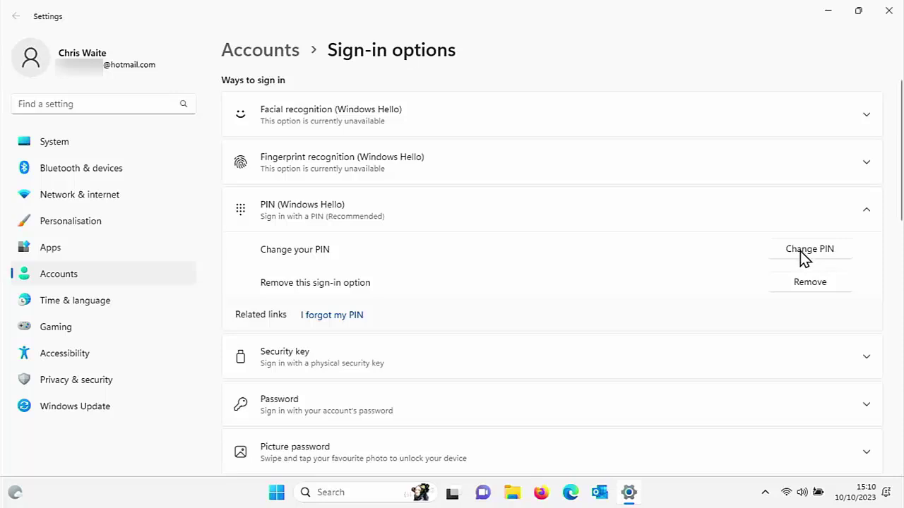
{"action": "left_click", "coordinate": [803, 294]}
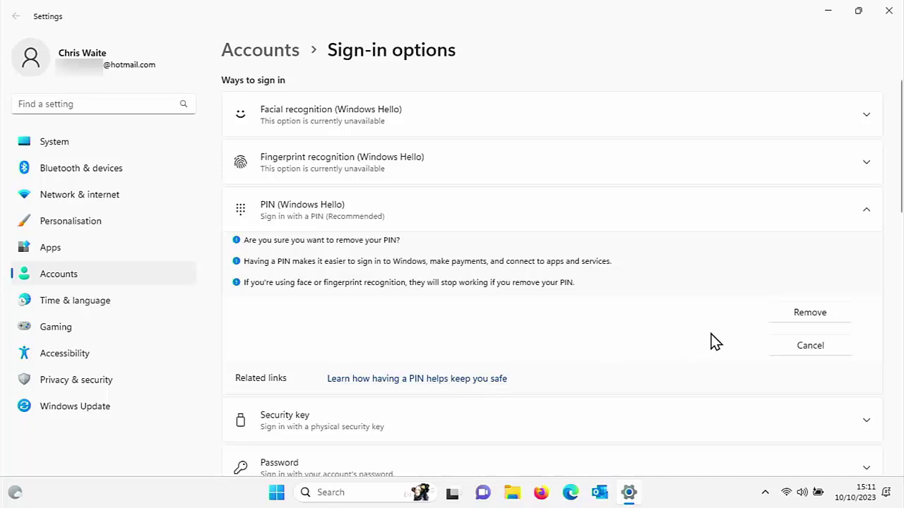
Step: Confirm the PIN removal and verify it with the account password
{"action": "left_click", "coordinate": [783, 317]}
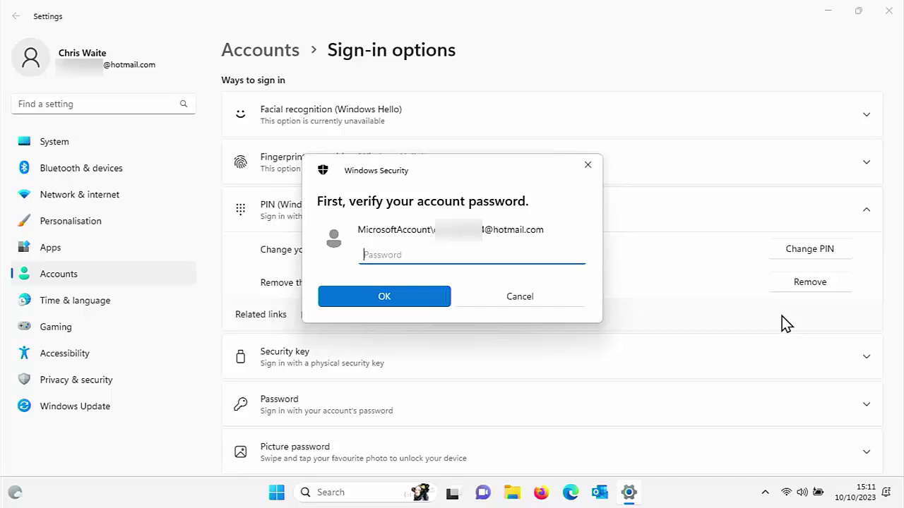
{"action": "key", "text": "ctrl+v"}
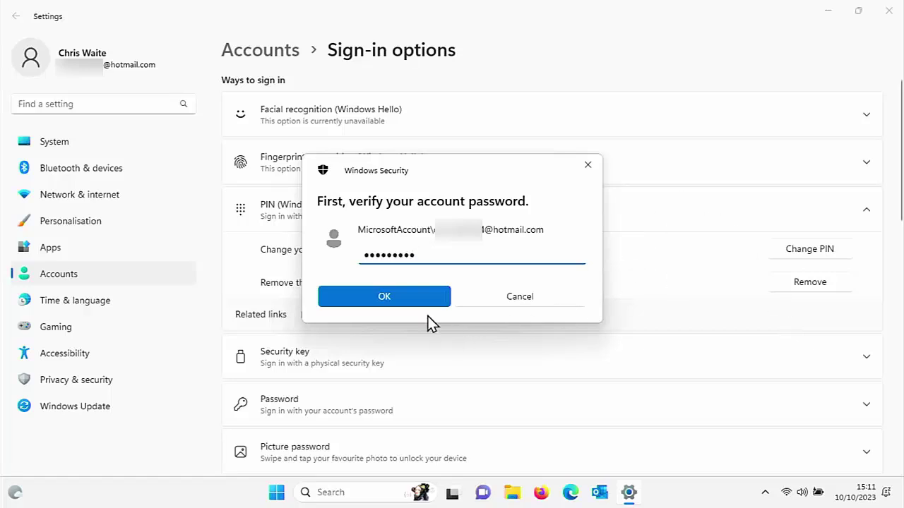
{"action": "left_click", "coordinate": [445, 295]}
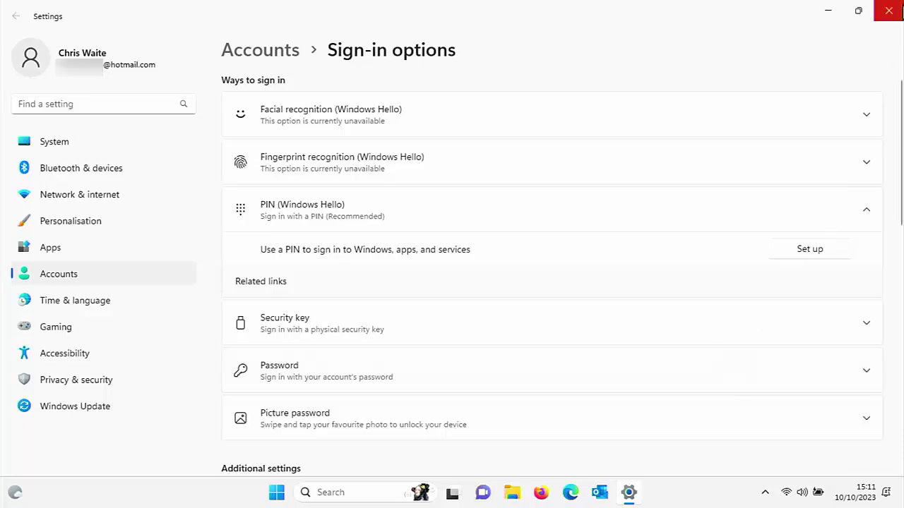
Step: Close Settings and lock the PC from the Start menu account options
{"action": "left_click", "coordinate": [888, 10]}
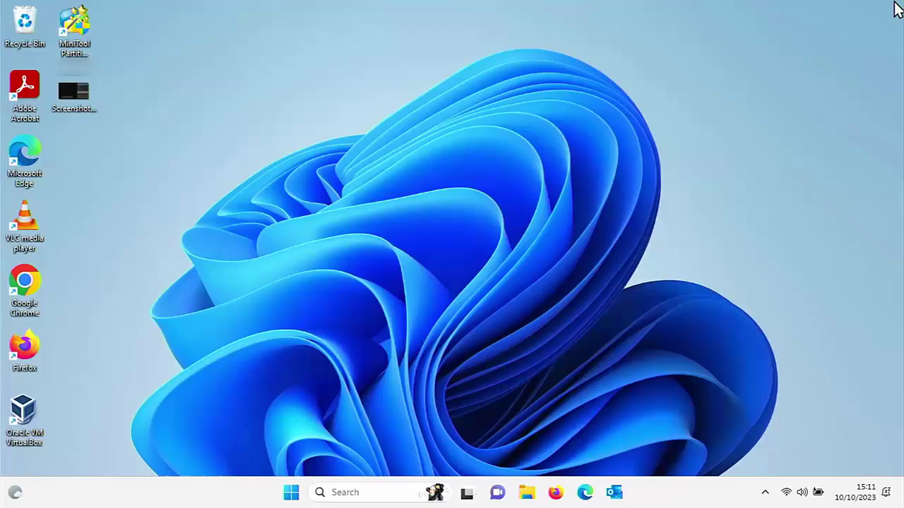
{"action": "left_click", "coordinate": [296, 493]}
{"action": "left_click", "coordinate": [335, 451]}
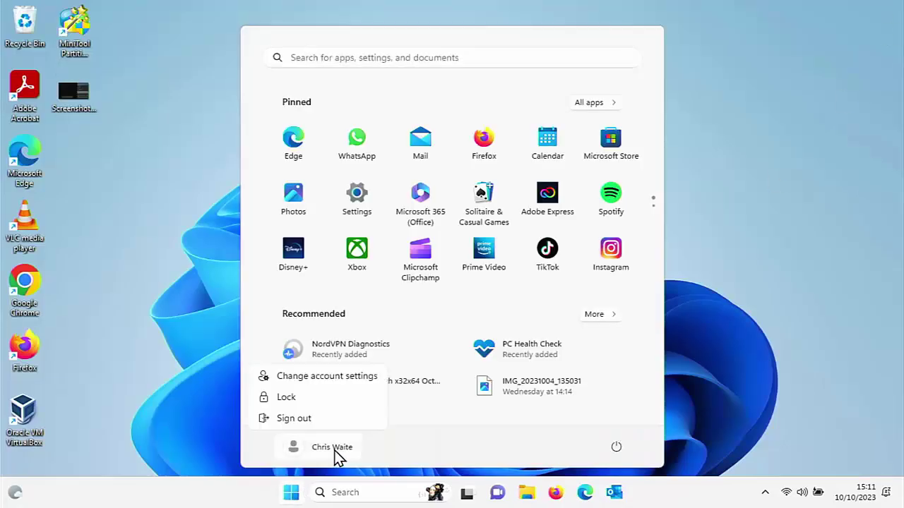
{"action": "left_click", "coordinate": [304, 397]}
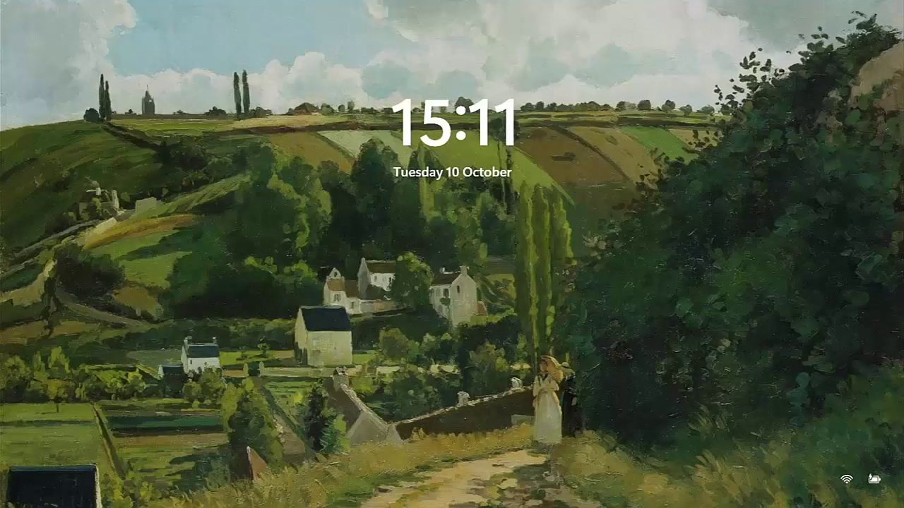
Step: Sign back in at the lock screen with the account password
{"action": "left_click", "coordinate": [530, 226]}
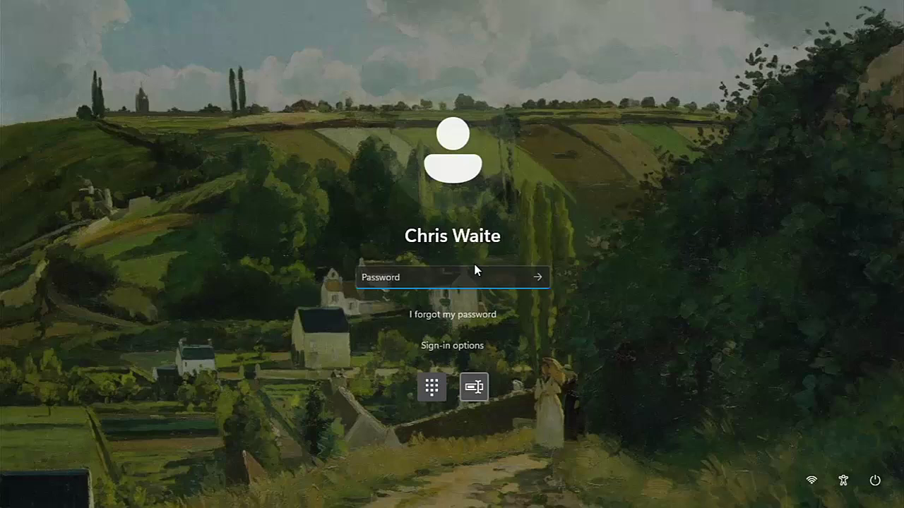
{"action": "type", "text": "•••••••••"}
{"action": "key", "text": "Return"}
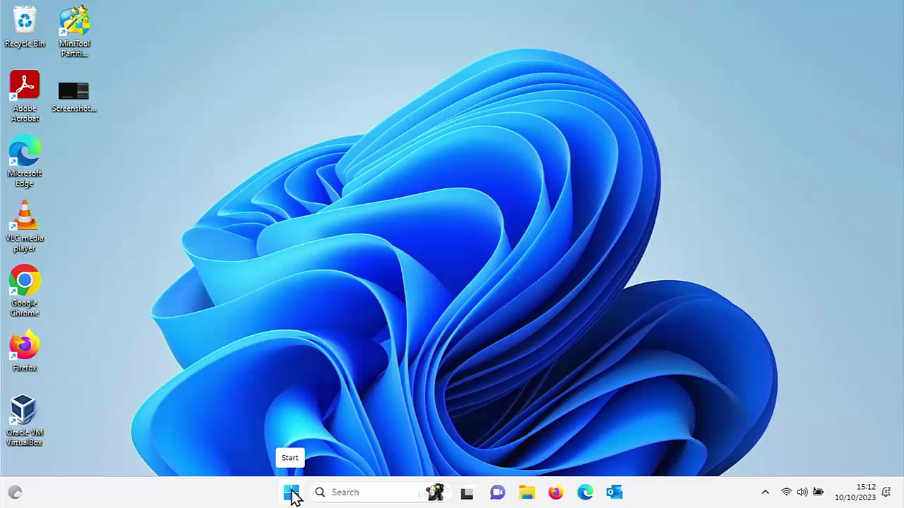
{"action": "left_click", "coordinate": [292, 494]}
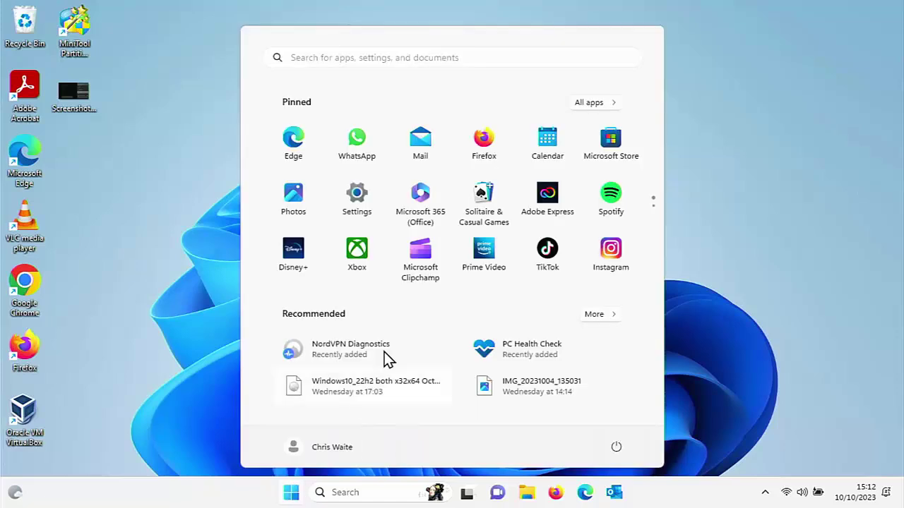
{"action": "left_click", "coordinate": [353, 201]}
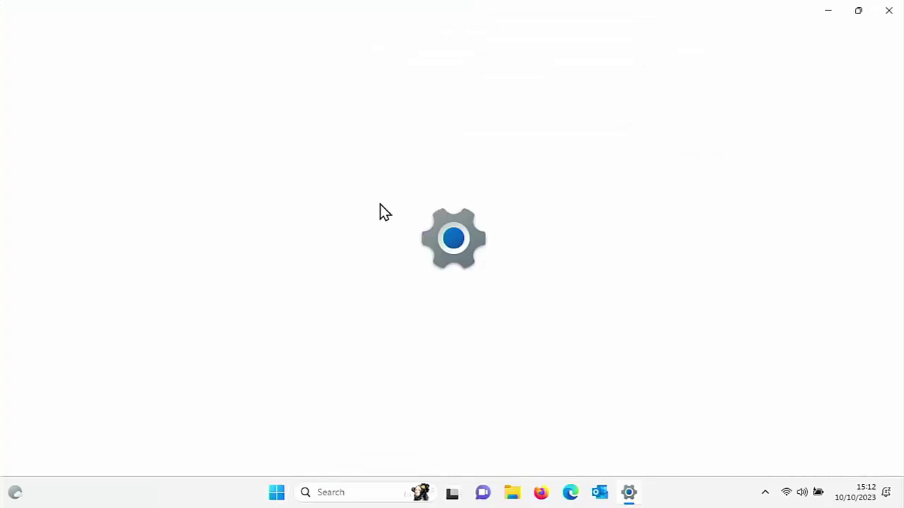
{"action": "left_click", "coordinate": [83, 283]}
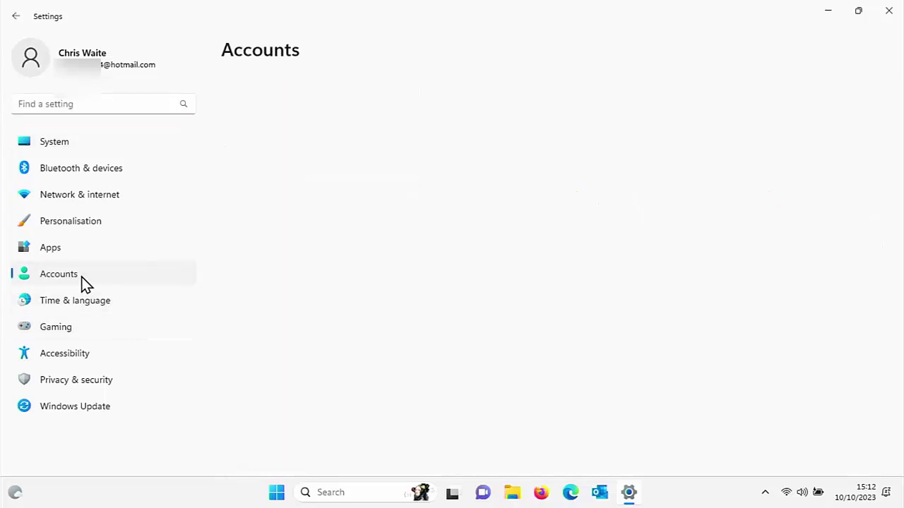
{"action": "scroll", "coordinate": [514, 347], "scroll_direction": "down", "scroll_amount": 1}
{"action": "scroll", "coordinate": [514, 347], "scroll_direction": "down", "scroll_amount": 3}
{"action": "scroll", "coordinate": [514, 348], "scroll_direction": "up", "scroll_amount": 1}
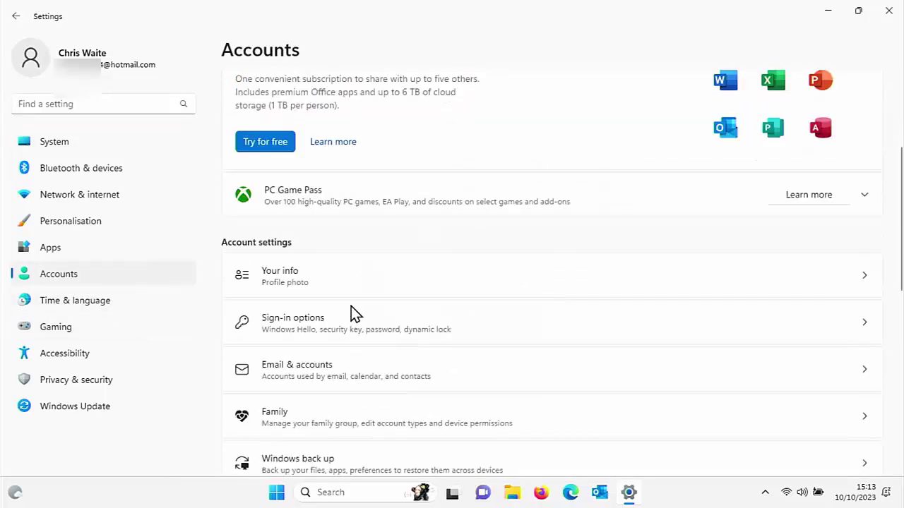
{"action": "left_click", "coordinate": [297, 278]}
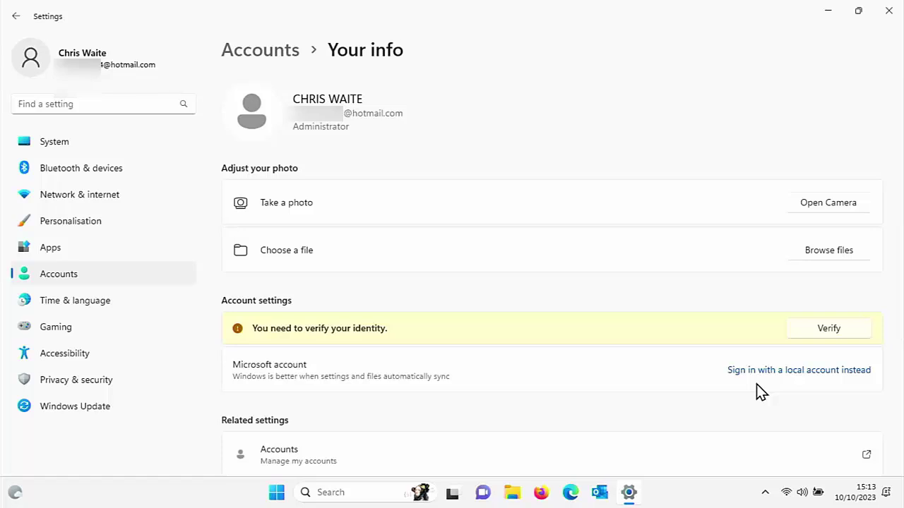
{"action": "left_click", "coordinate": [888, 11]}
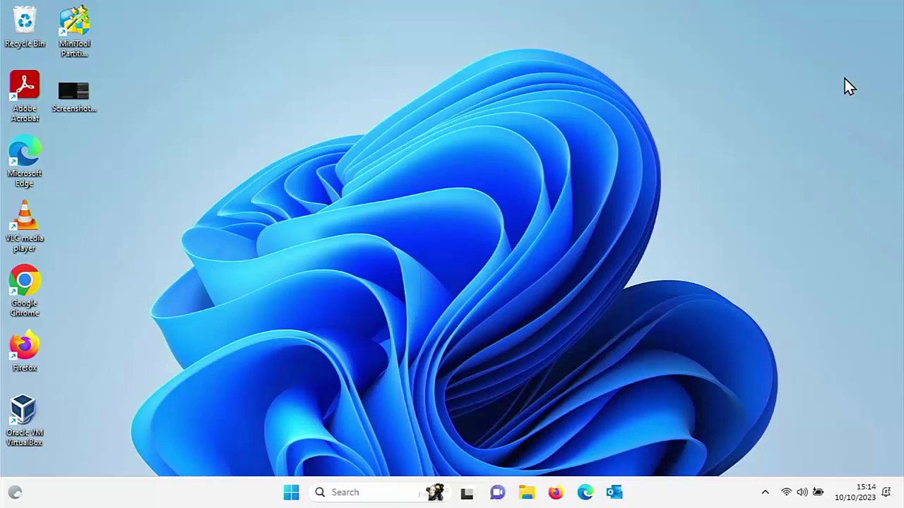
Step: Replace the previous appwiz.cpl command in the Run dialog with netplwiz
{"action": "key", "text": "super+r"}
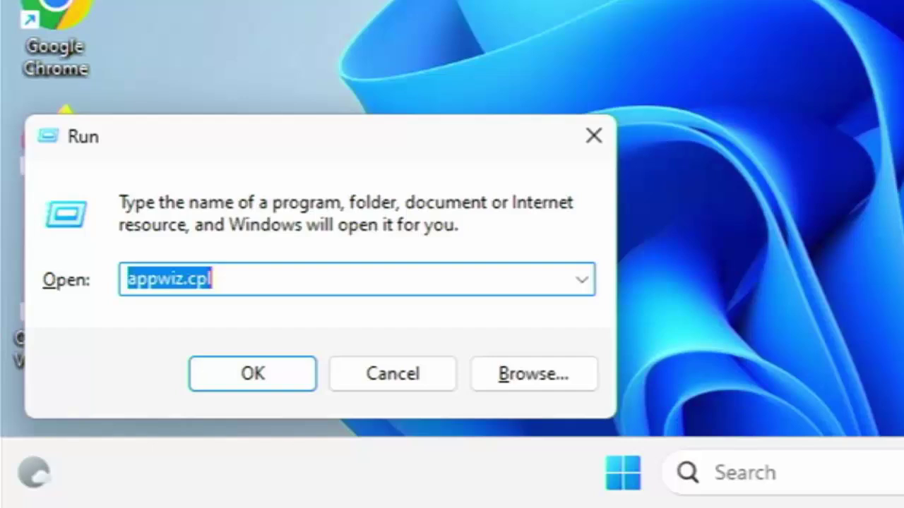
{"action": "key", "text": "BackSpace"}
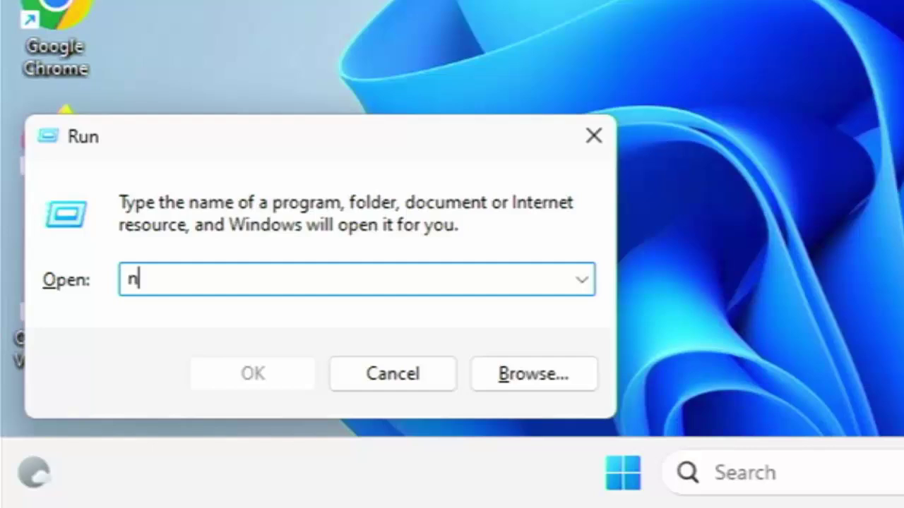
{"action": "type", "text": "netp"}
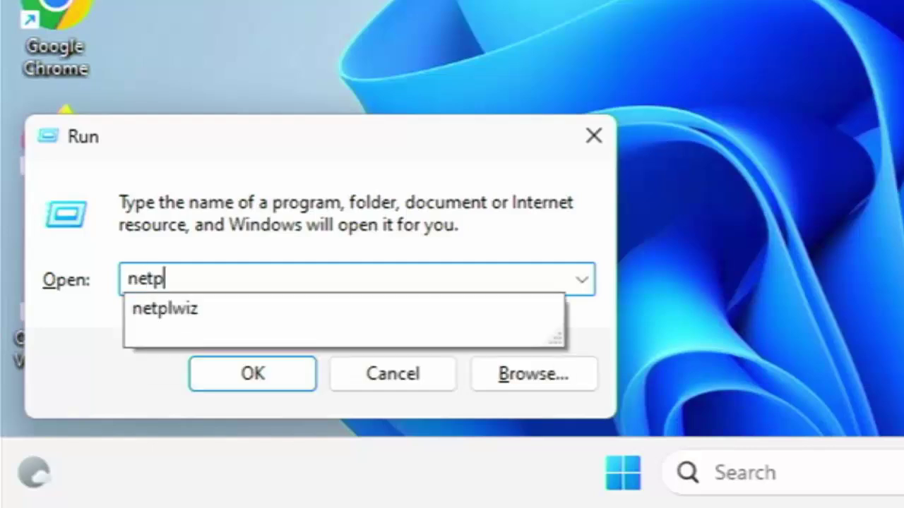
{"action": "type", "text": "lwiz"}
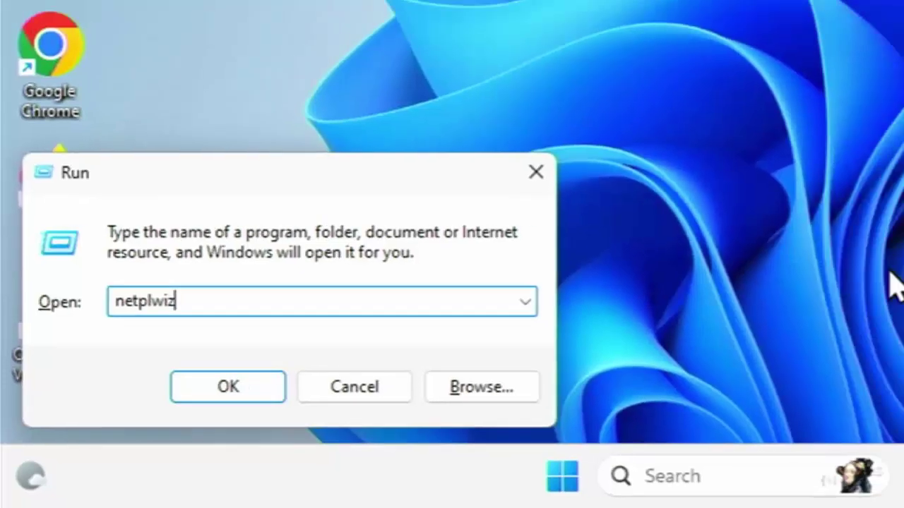
Step: Run netplwiz and untick 'Users must enter a user name and password', then apply
{"action": "left_click", "coordinate": [252, 374]}
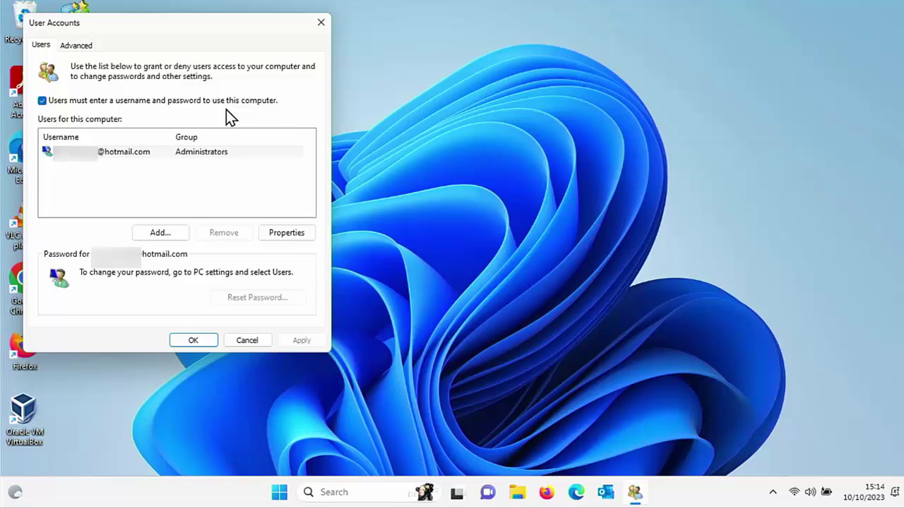
{"action": "left_click", "coordinate": [42, 100]}
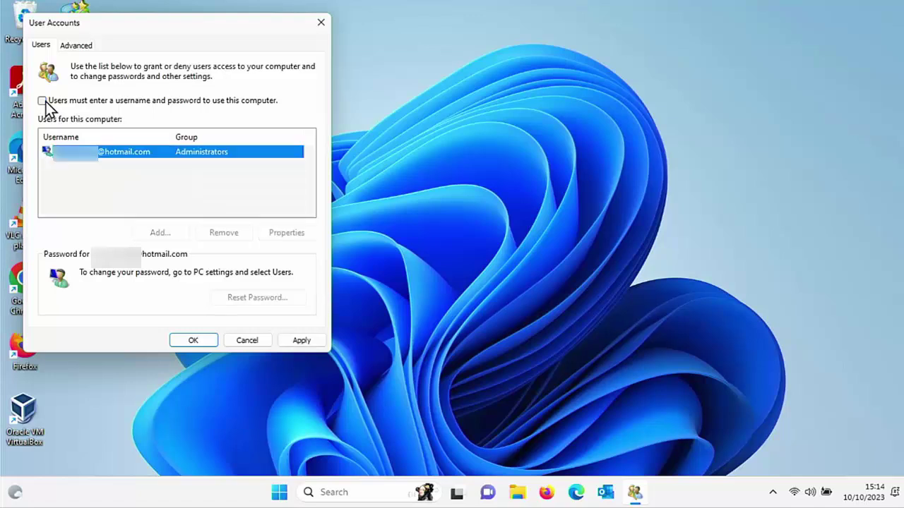
{"action": "left_click", "coordinate": [302, 340]}
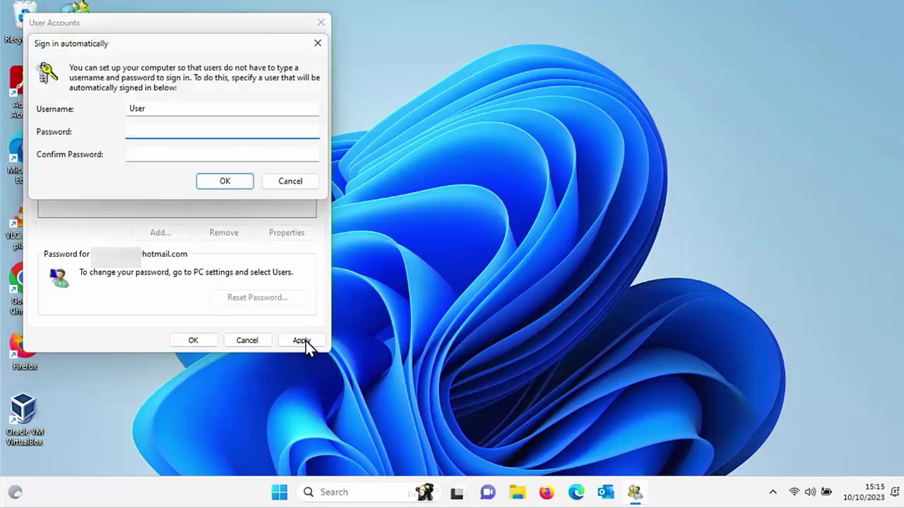
Step: Enter and confirm the account password for automatic sign-in, then close User Accounts
{"action": "type", "text": "•••••••••"}
{"action": "left_click", "coordinate": [191, 157]}
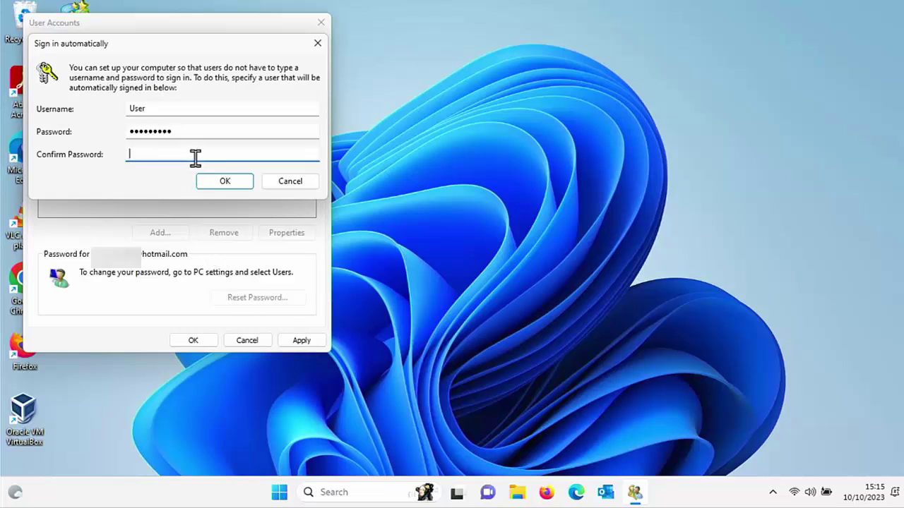
{"action": "type", "text": "••••••••••"}
{"action": "left_click", "coordinate": [240, 183]}
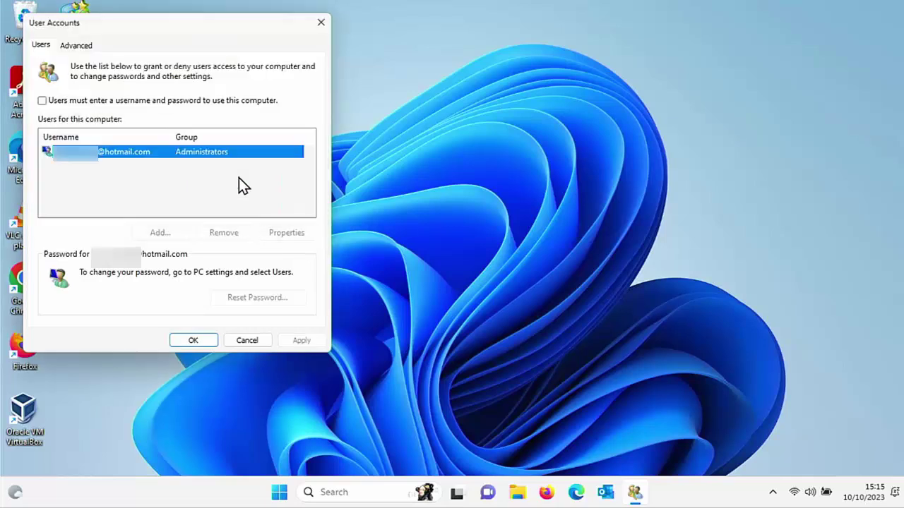
{"action": "left_click", "coordinate": [195, 341]}
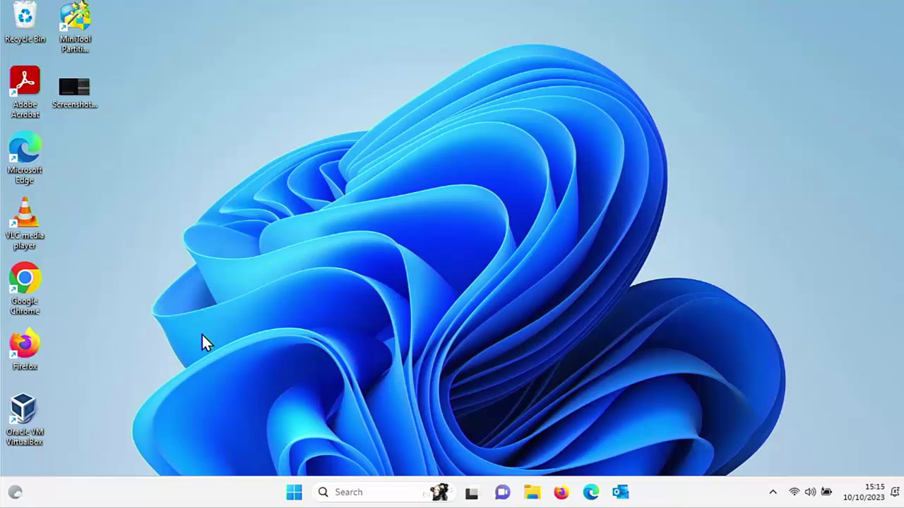
Step: Check Screen Saver Settings shows (None) with log-on on resume unticked, then close it
{"action": "left_click", "coordinate": [294, 493]}
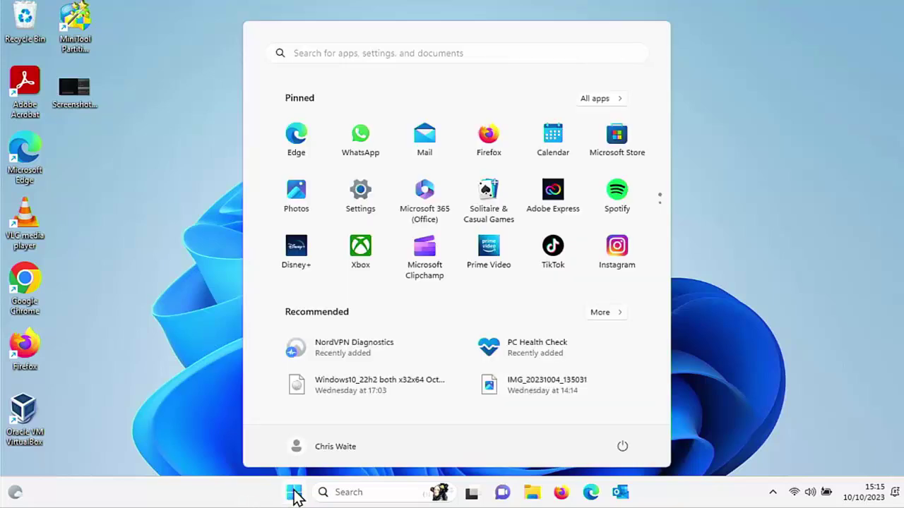
{"action": "type", "text": "s"}
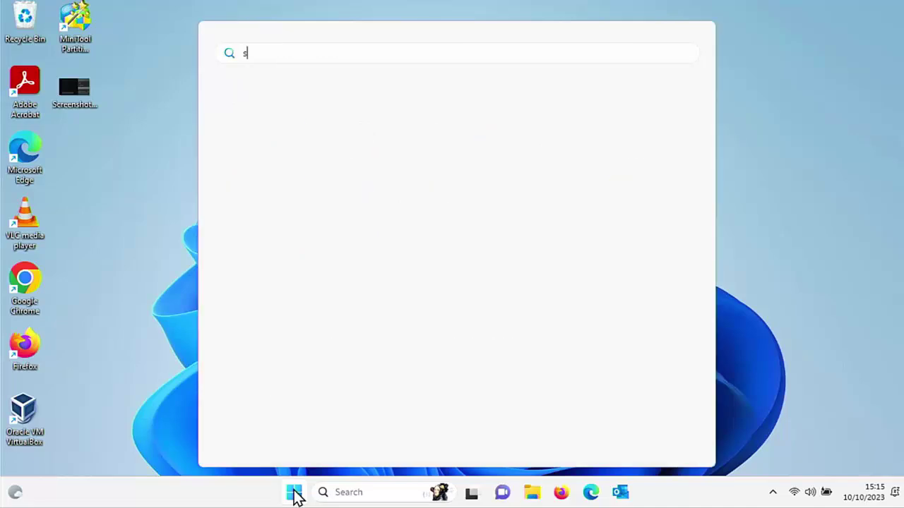
{"action": "type", "text": "creensaver"}
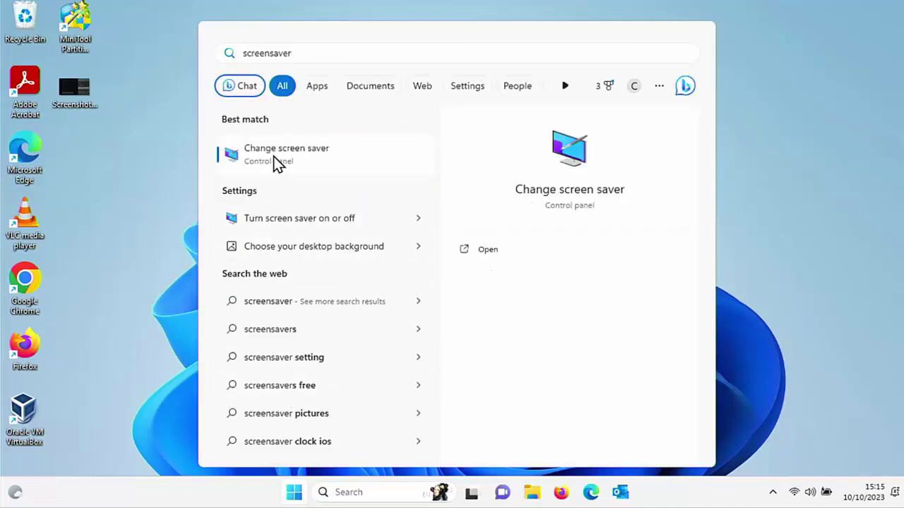
{"action": "left_click", "coordinate": [300, 169]}
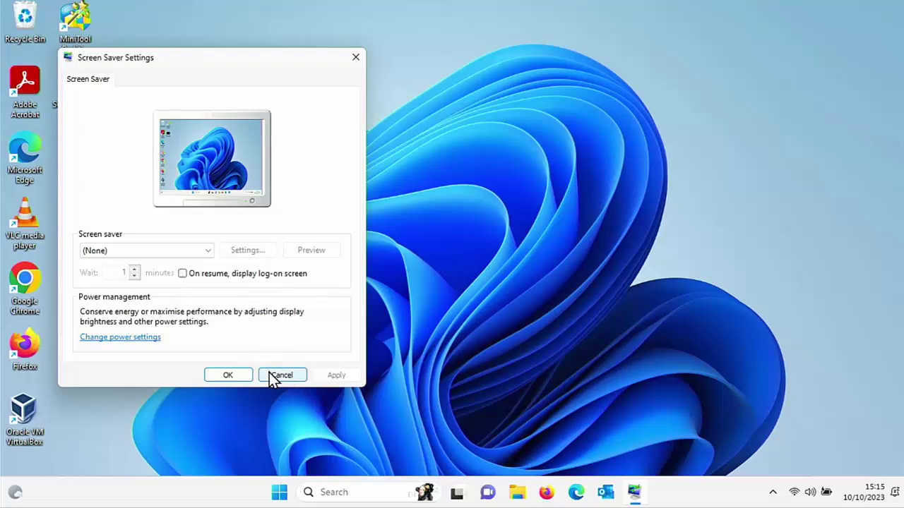
{"action": "left_click", "coordinate": [238, 375]}
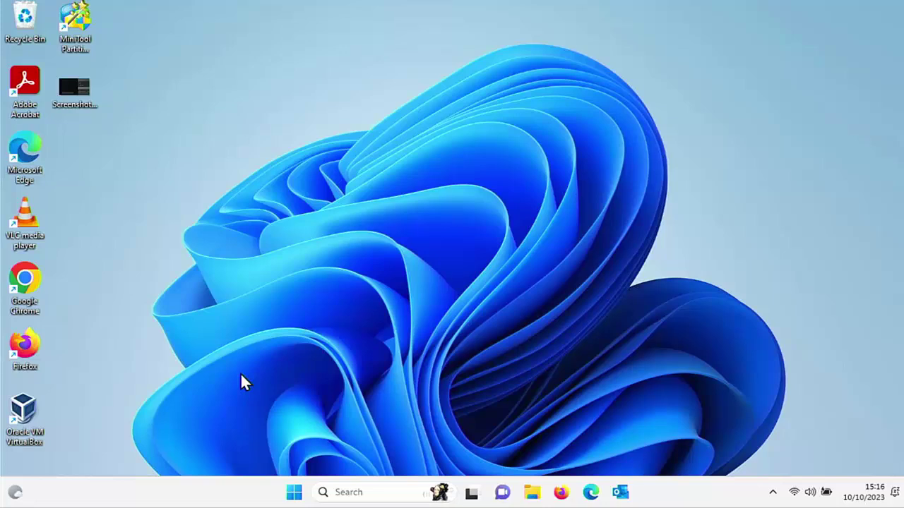
Step: Restart the PC from the Start menu power options
{"action": "left_click", "coordinate": [294, 494]}
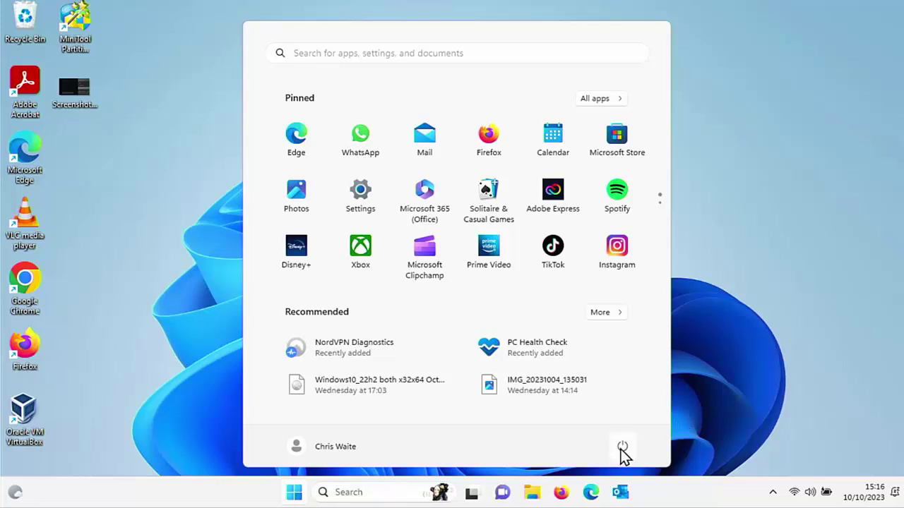
{"action": "left_click", "coordinate": [622, 451]}
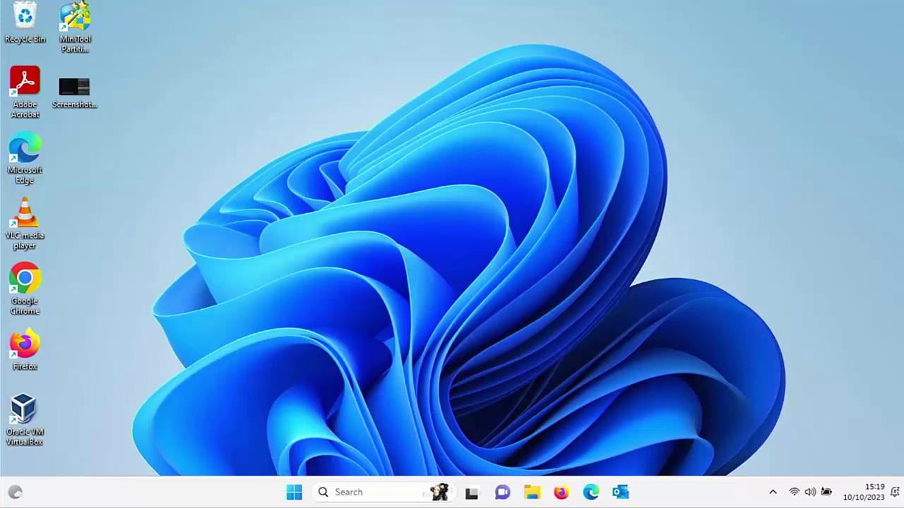
Step: Go to Settings > Accounts > Sign-in options
{"action": "left_click", "coordinate": [295, 493]}
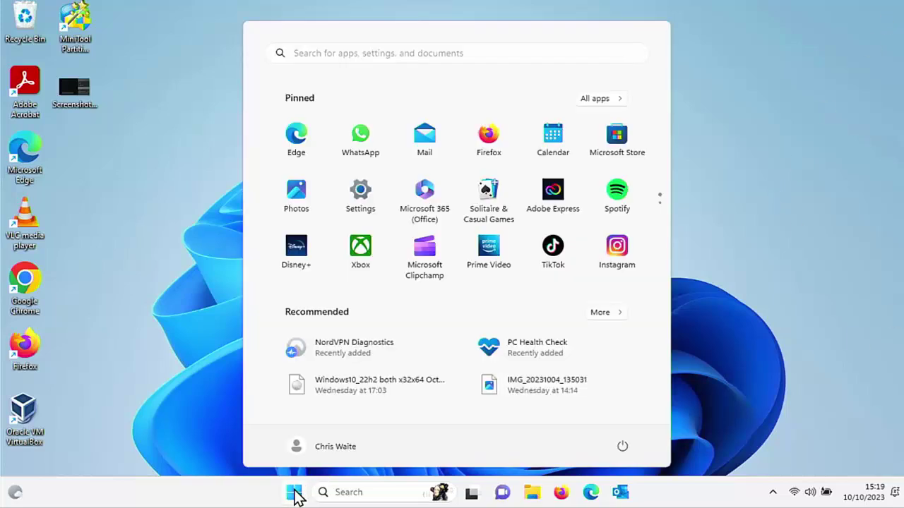
{"action": "left_click", "coordinate": [361, 201]}
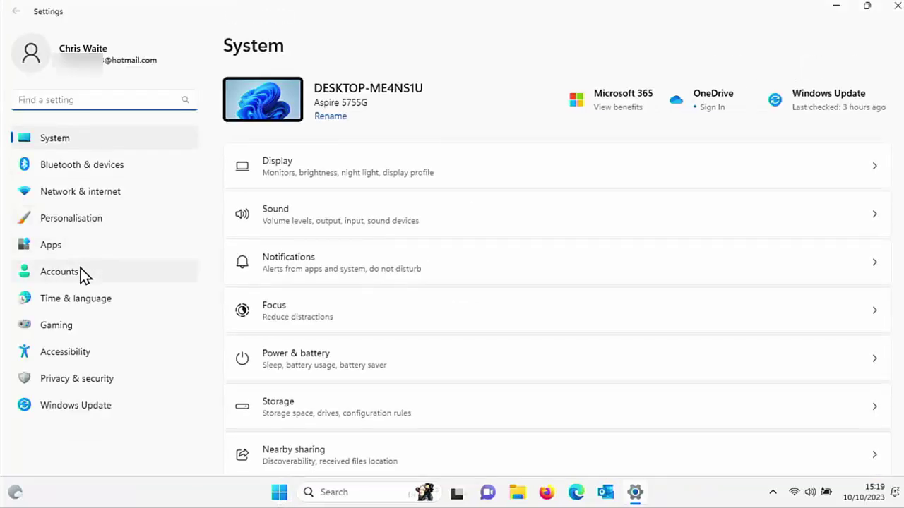
{"action": "left_click", "coordinate": [80, 268]}
{"action": "scroll", "coordinate": [324, 440], "scroll_direction": "down", "scroll_amount": 3}
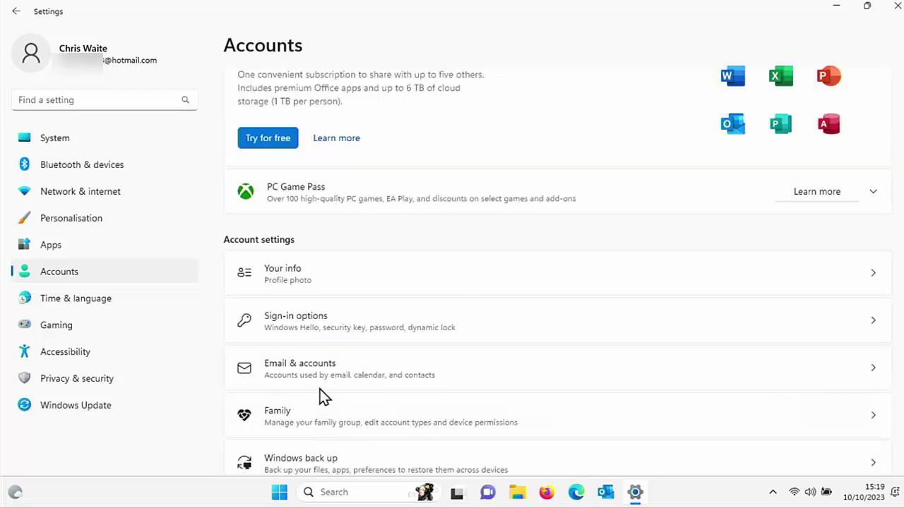
{"action": "left_click", "coordinate": [317, 323]}
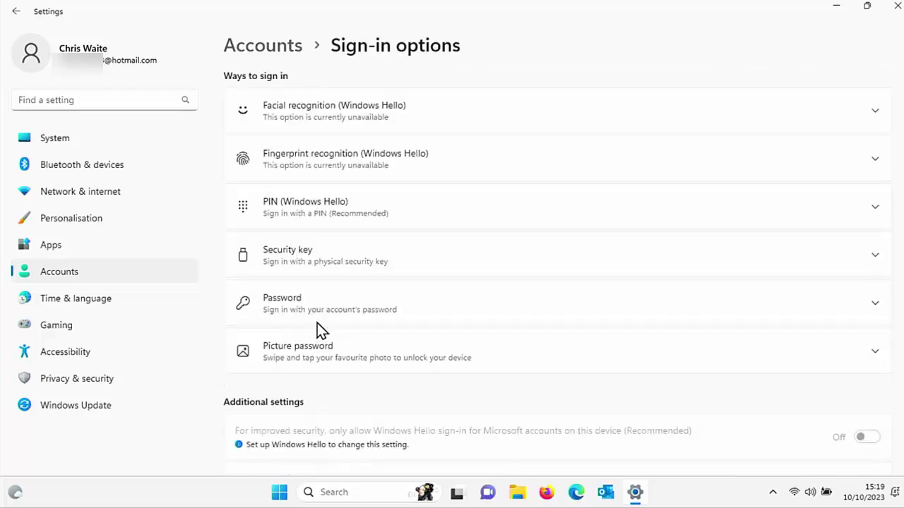
{"action": "scroll", "coordinate": [498, 424], "scroll_direction": "down", "scroll_amount": 3}
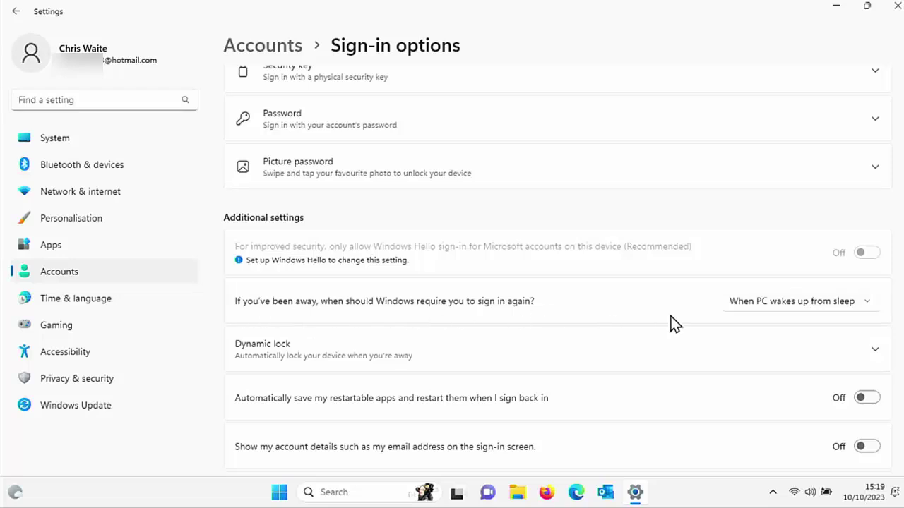
Step: Set 'require sign-in when away' to Never, check Dynamic lock, and close Settings
{"action": "left_click", "coordinate": [784, 308]}
{"action": "left_click", "coordinate": [790, 277]}
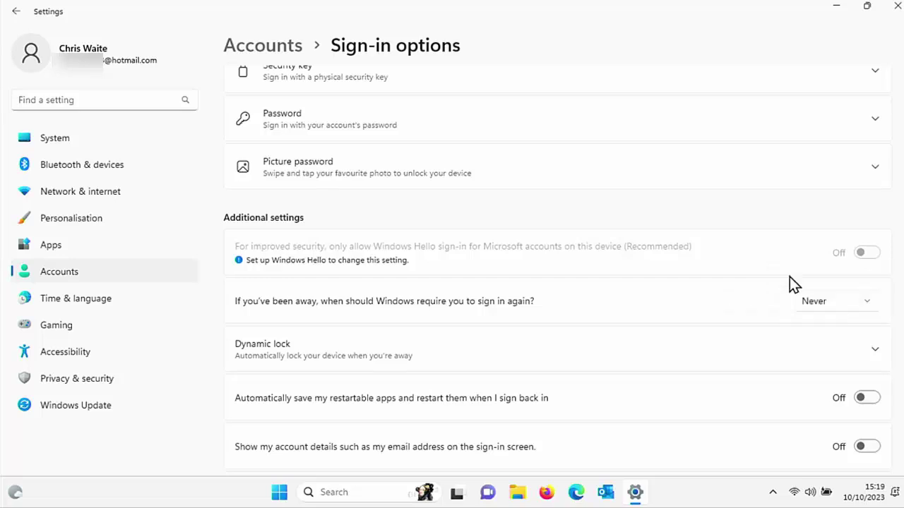
{"action": "left_click", "coordinate": [775, 346]}
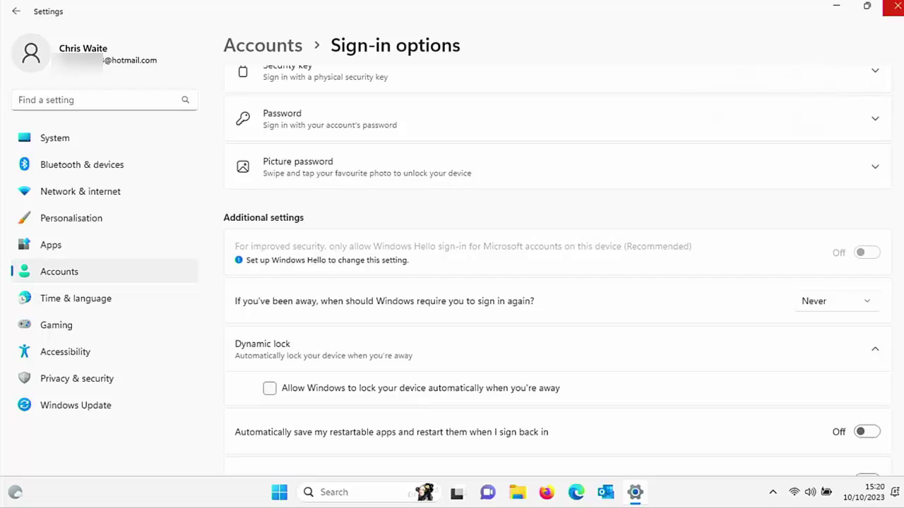
{"action": "left_click", "coordinate": [897, 6]}
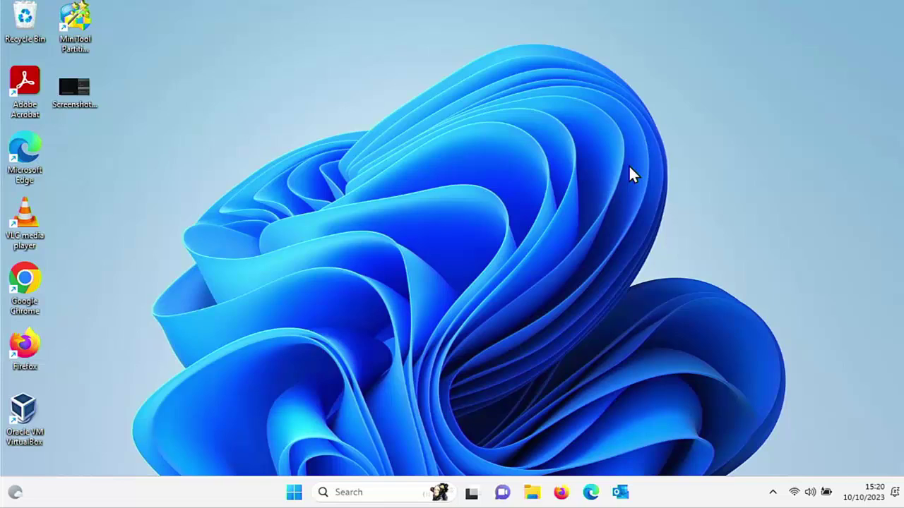
Step: Sign out of the current account from the Start menu's account options
{"action": "left_click", "coordinate": [297, 493]}
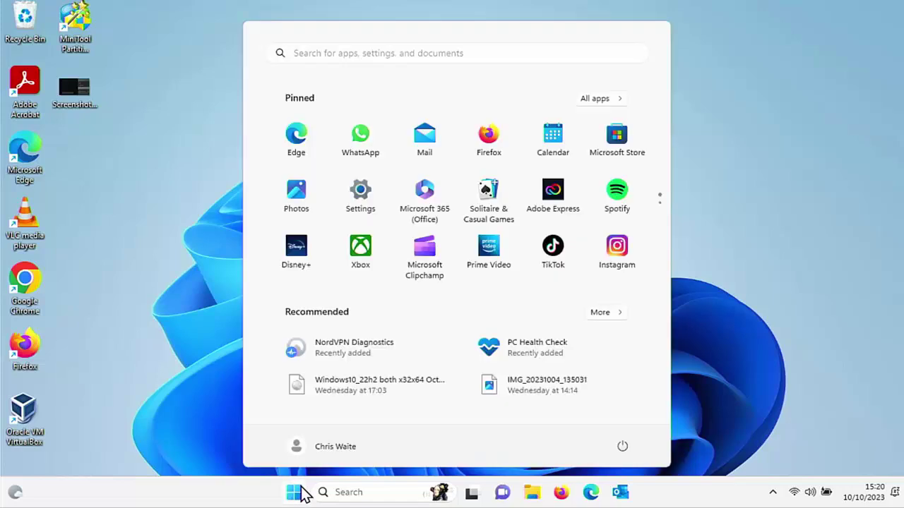
{"action": "left_click", "coordinate": [308, 447]}
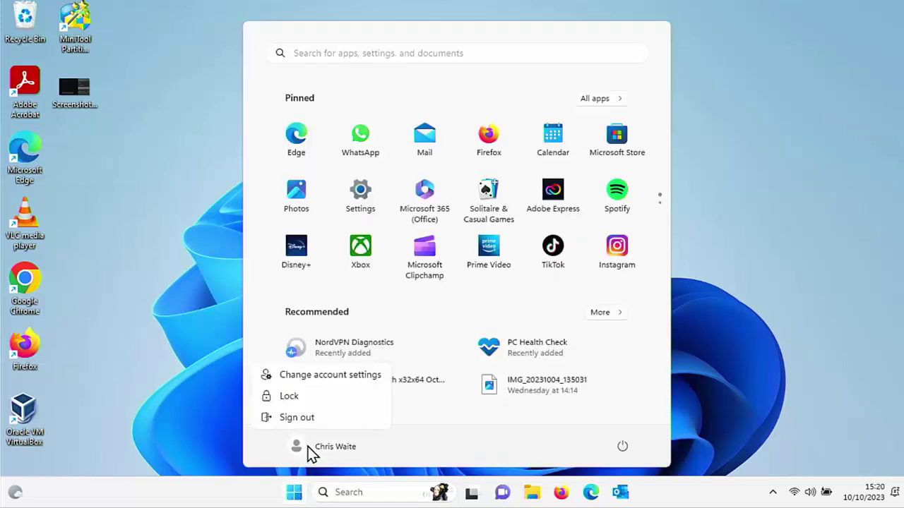
{"action": "left_click", "coordinate": [306, 419]}
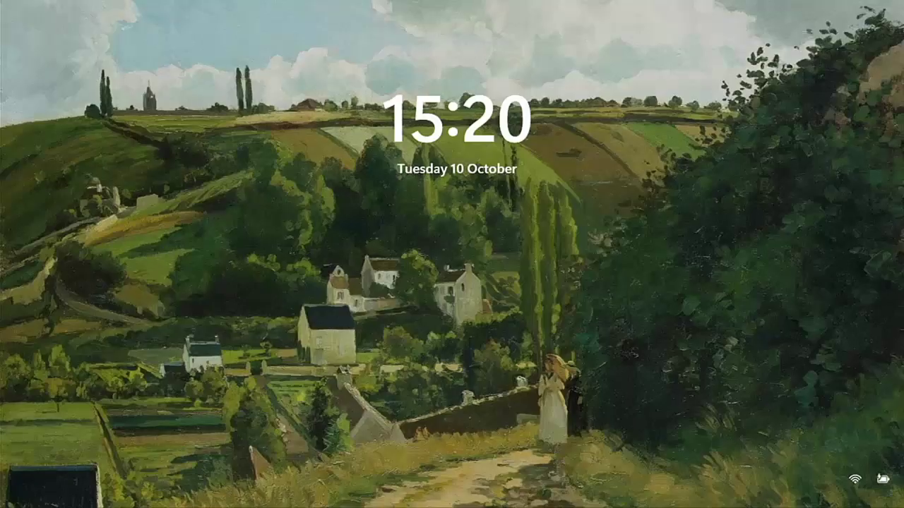
Step: From the sign-in screen, enter the account password, then restart the PC
{"action": "left_click", "coordinate": [491, 189]}
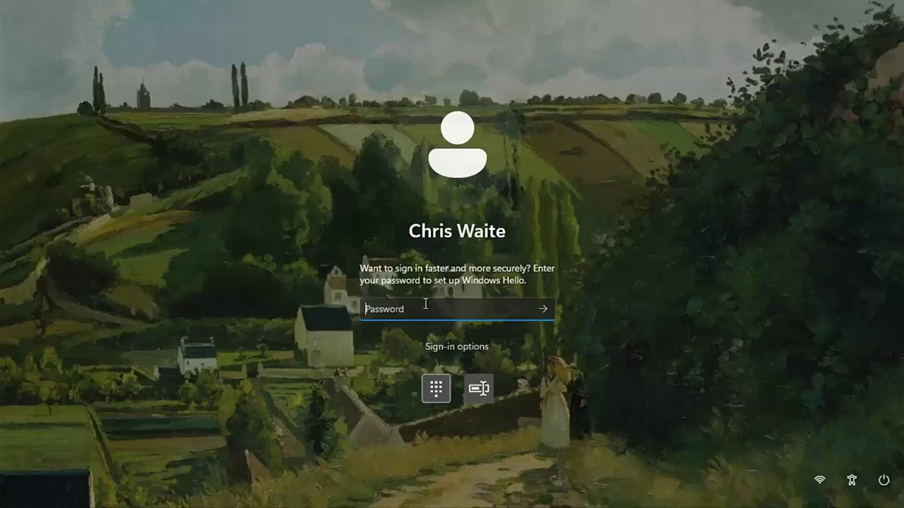
{"action": "type", "text": "••••"}
{"action": "left_click", "coordinate": [881, 481]}
{"action": "left_click", "coordinate": [878, 458]}
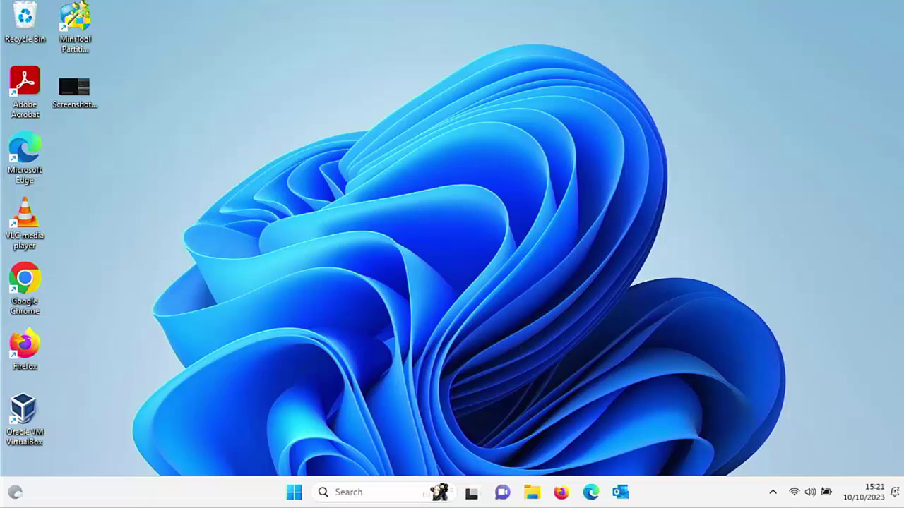
Step: In netplwiz, re-tick 'Users must enter a username and password', apply, and close
{"action": "key", "text": "super+r"}
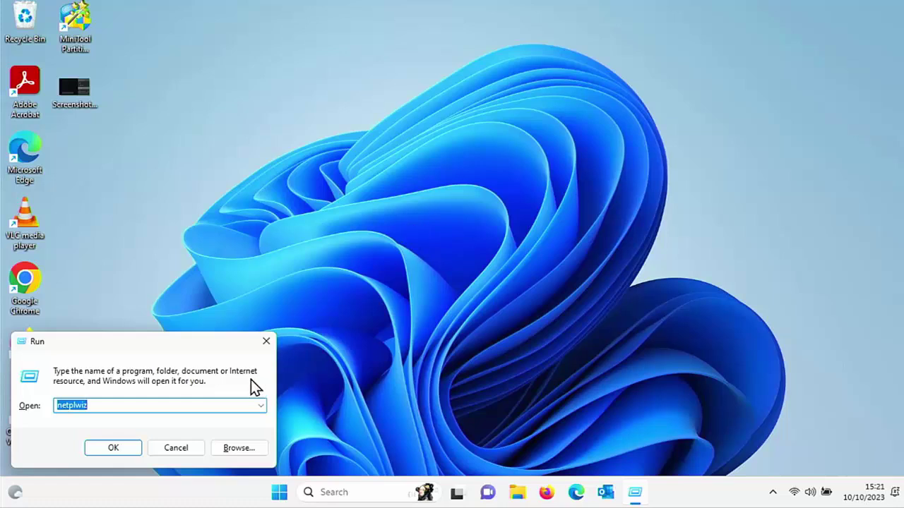
{"action": "left_click", "coordinate": [113, 449]}
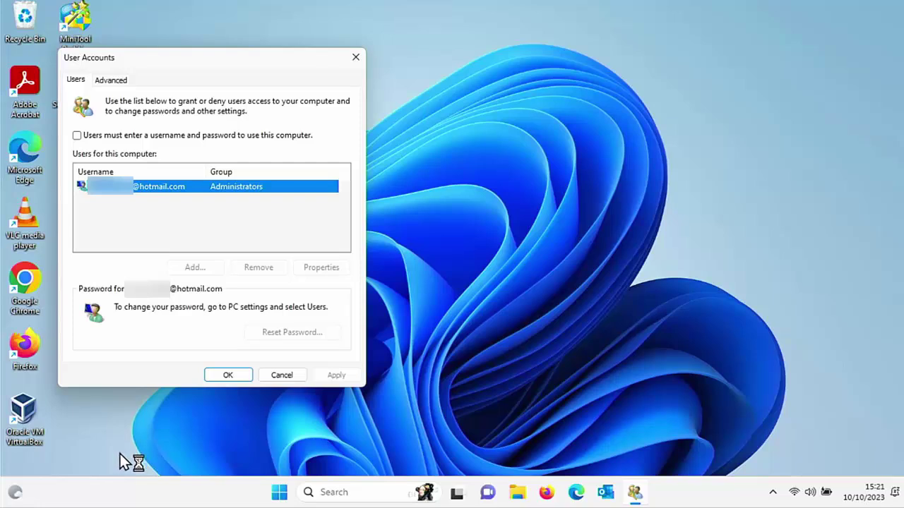
{"action": "left_click", "coordinate": [77, 135]}
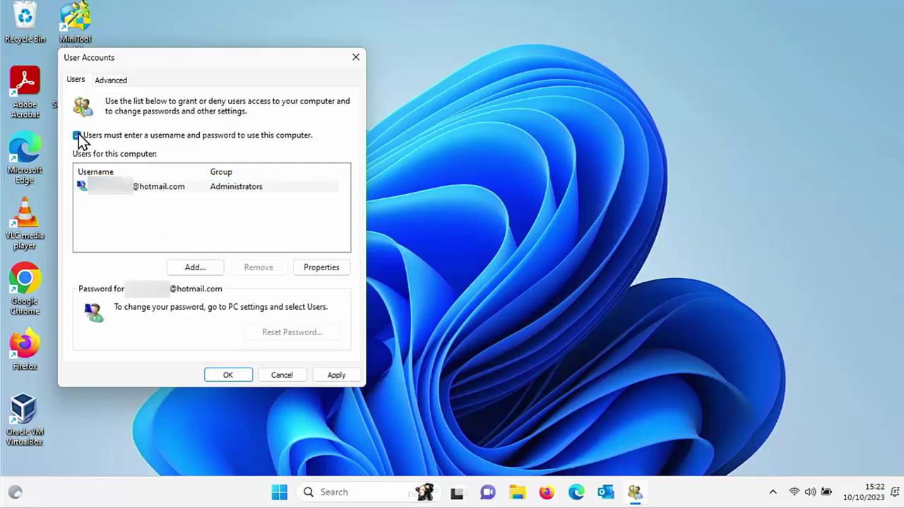
{"action": "left_click", "coordinate": [336, 378]}
{"action": "left_click", "coordinate": [235, 376]}
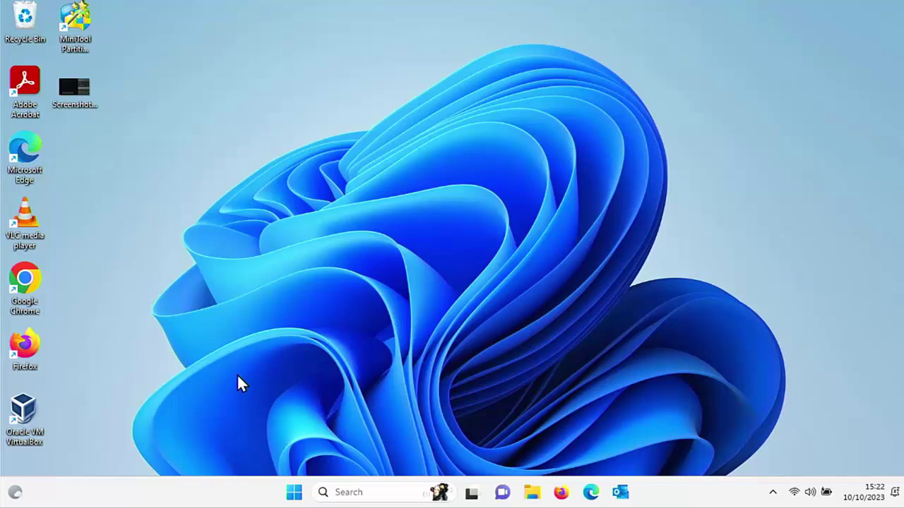